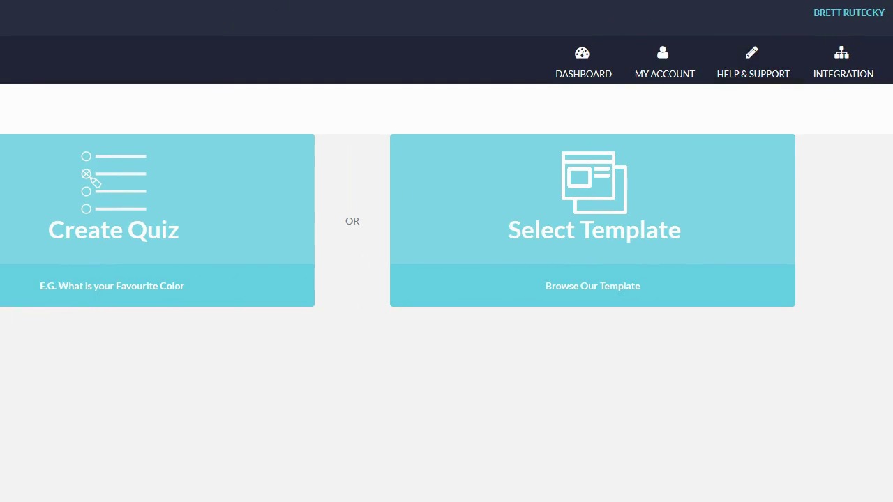
# Open the integrations page and look through the available email service connections
pyautogui.click(843, 62)
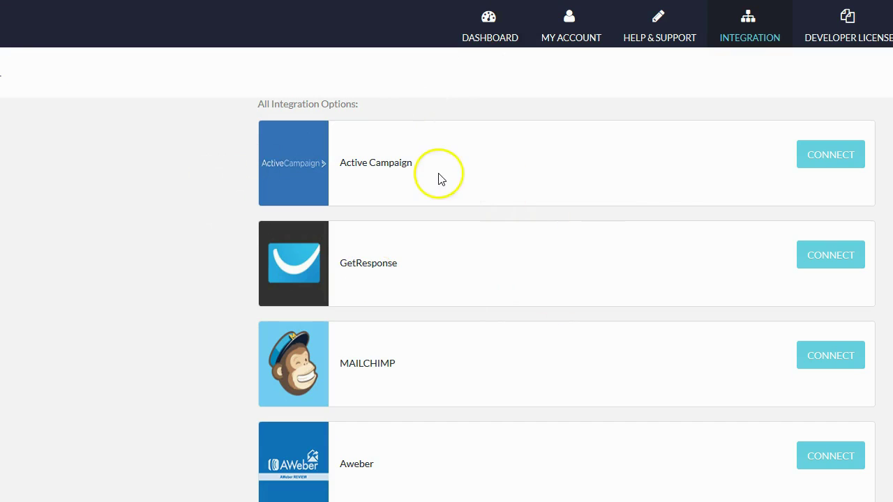
pyautogui.scroll(-2, 435, 184)
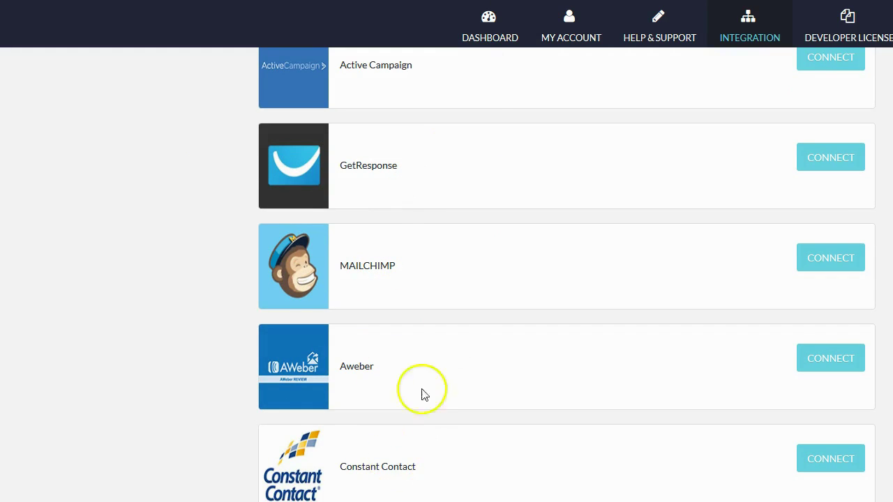
pyautogui.scroll(-2, 499, 313)
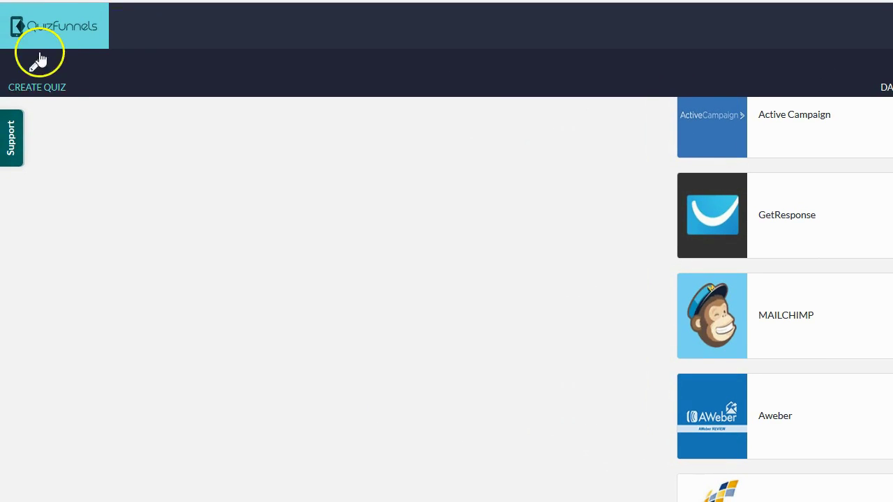
# Start creating a new quiz and browse the ready-made quiz templates
pyautogui.click(34, 79)
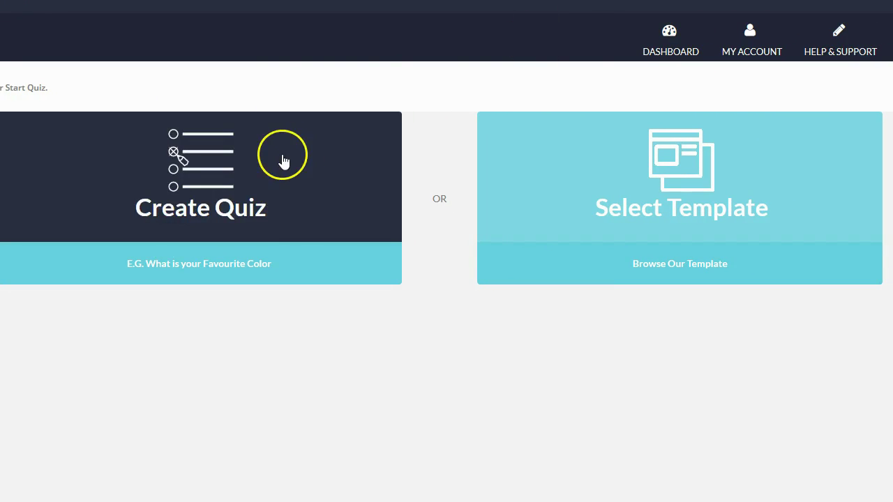
pyautogui.click(610, 170)
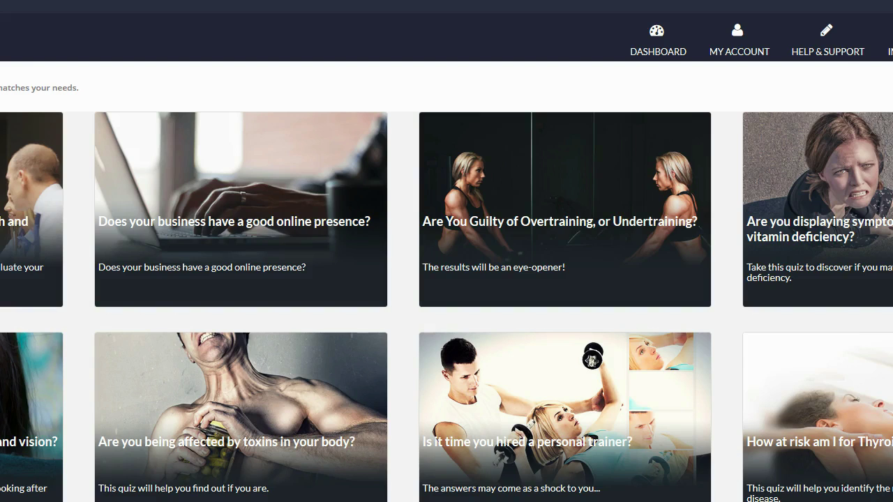
pyautogui.click(177, 449)
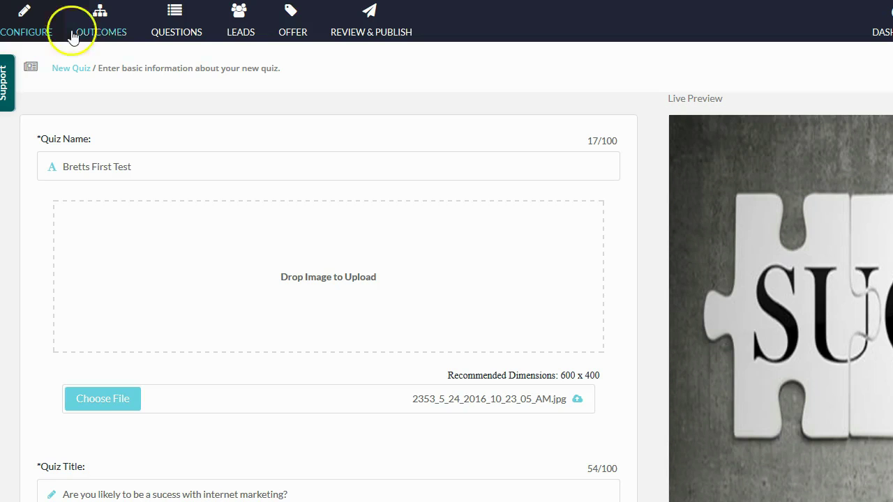
# Review the test quiz's configuration, including image, title, description, call to action and integration options, and examine its live preview
pyautogui.scroll(-5, 442, 175)
pyautogui.scroll(-2, 375, 287)
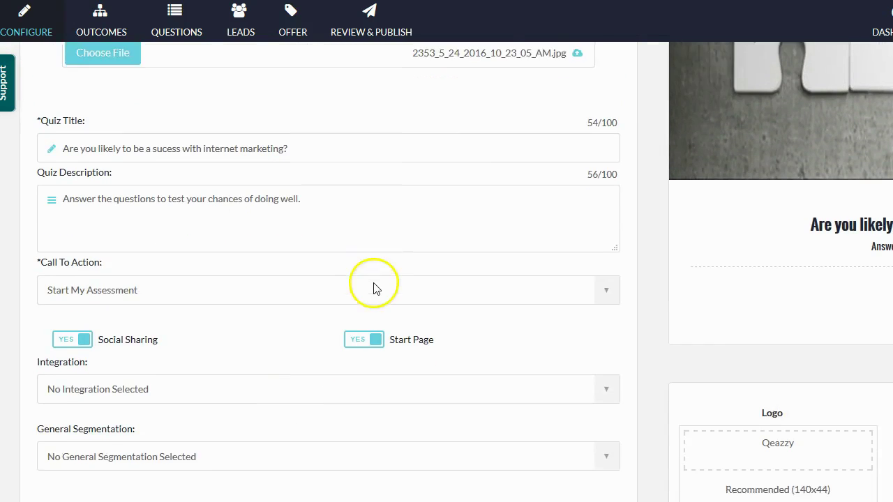
pyautogui.scroll(3, 604, 70)
pyautogui.scroll(2, 606, 62)
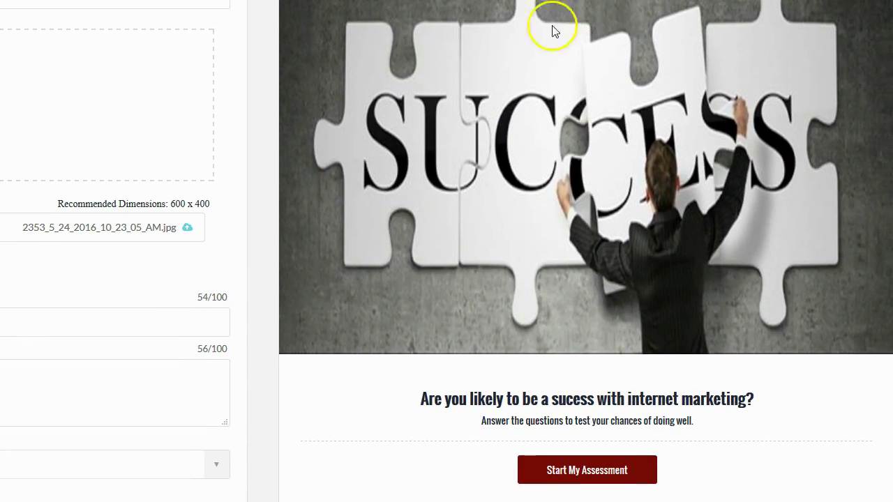
pyautogui.scroll(-1, 505, 54)
pyautogui.scroll(2, 498, 55)
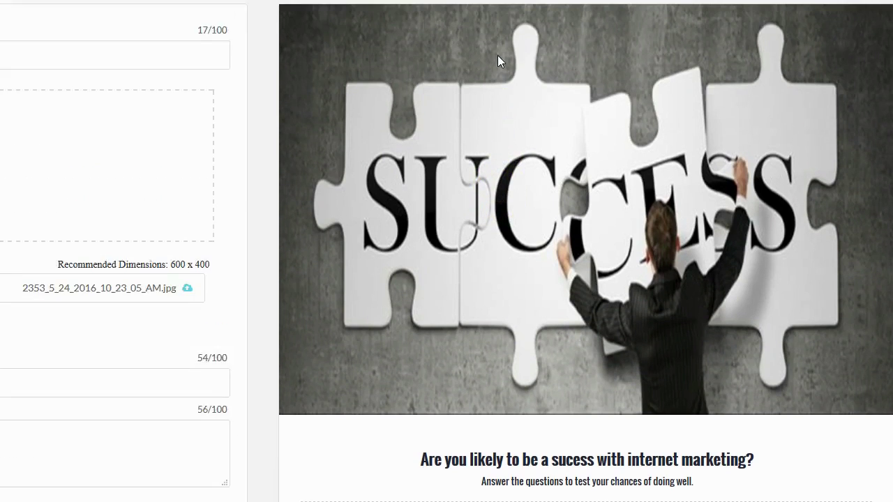
pyautogui.click(472, 18)
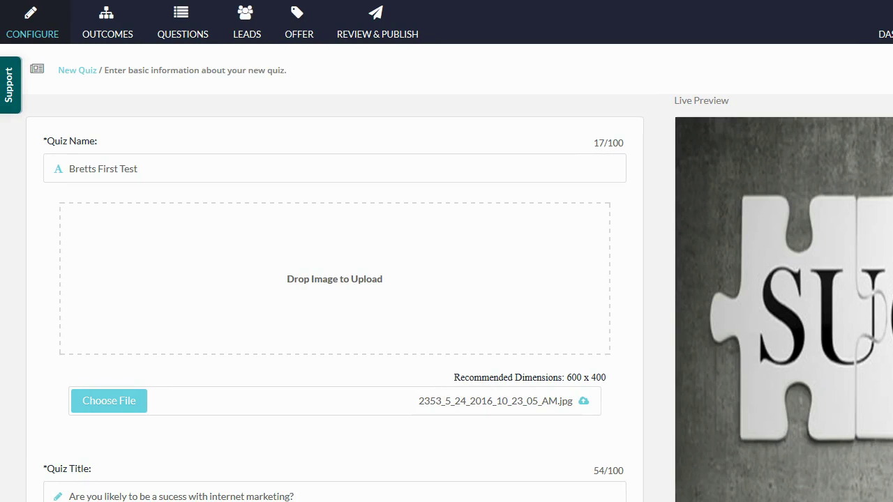
# Open the quiz's outcomes and check the existing ones and the option to add another
pyautogui.click(119, 31)
pyautogui.click(121, 35)
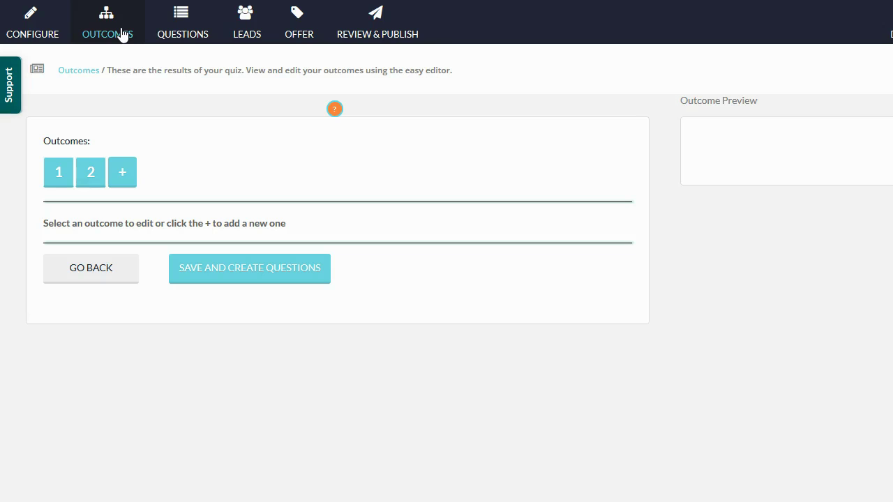
pyautogui.moveTo(54, 172)
pyautogui.moveTo(93, 170)
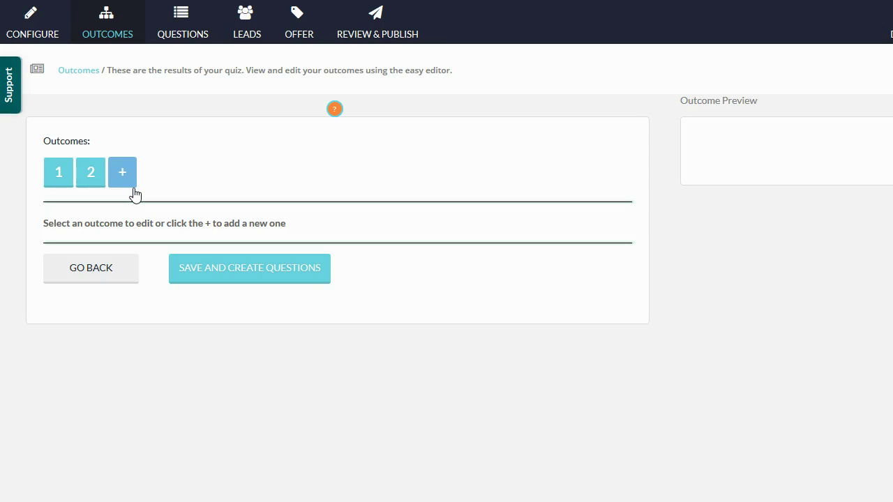
# Open question 1 of the quiz and review its answers and the outcome number assigned to each
pyautogui.click(191, 34)
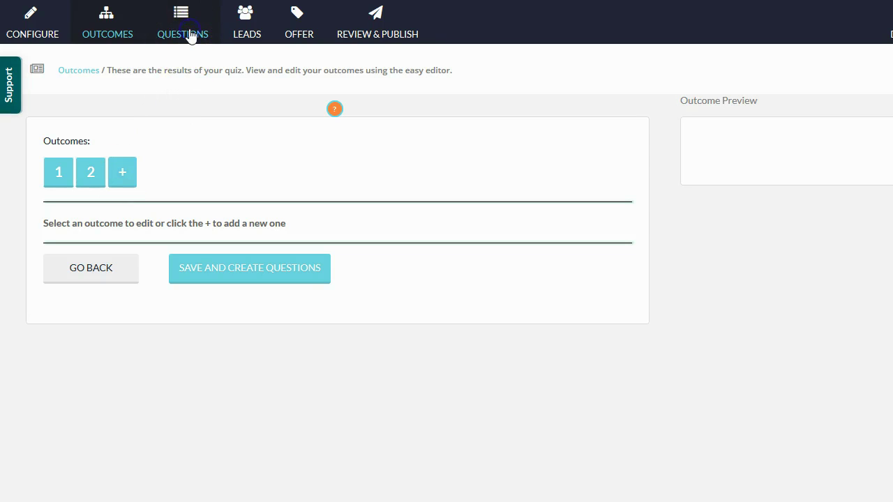
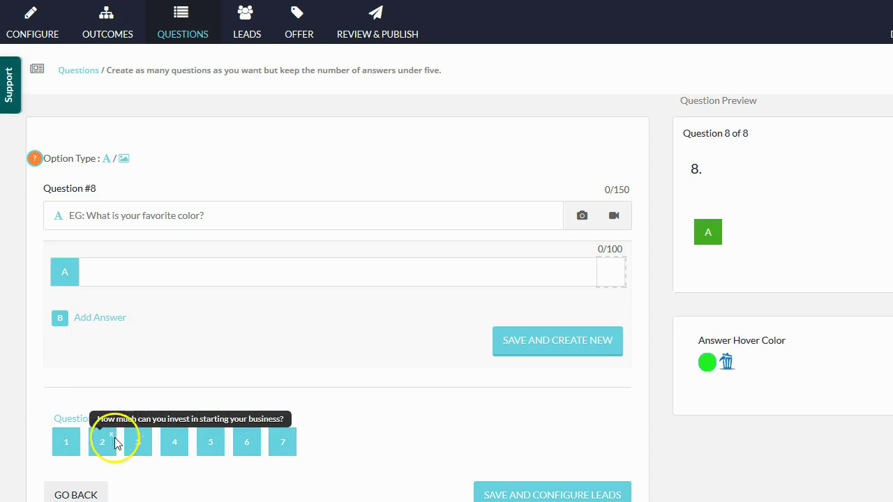
pyautogui.click(60, 442)
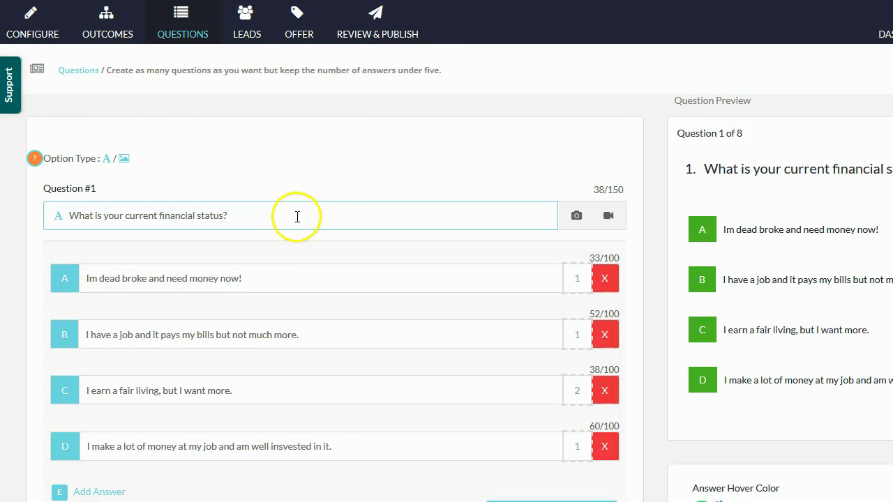
pyautogui.scroll(-1, 324, 224)
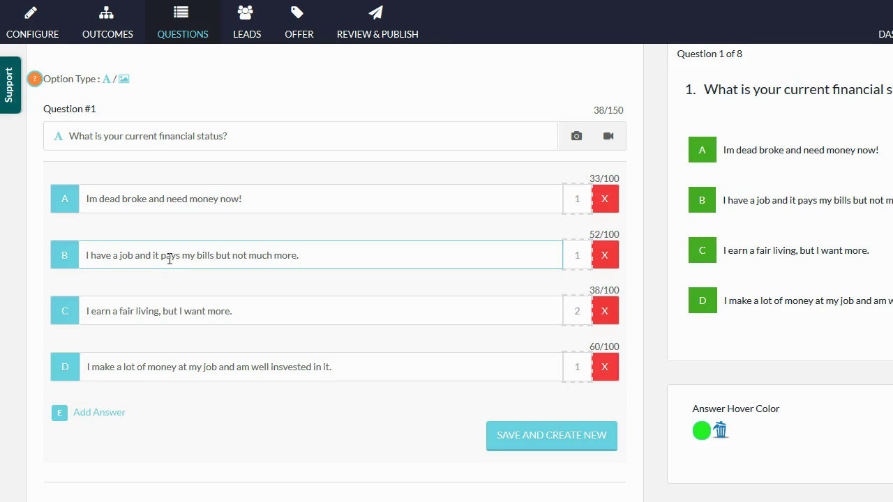
pyautogui.click(119, 197)
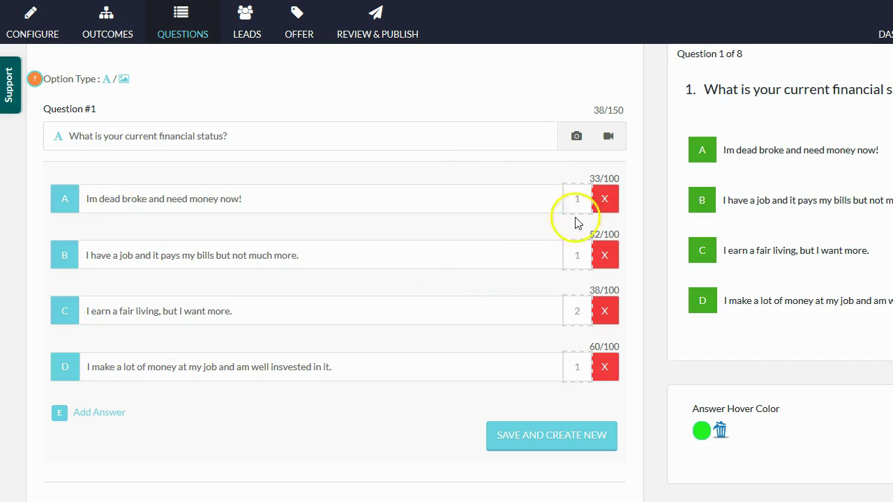
pyautogui.click(233, 254)
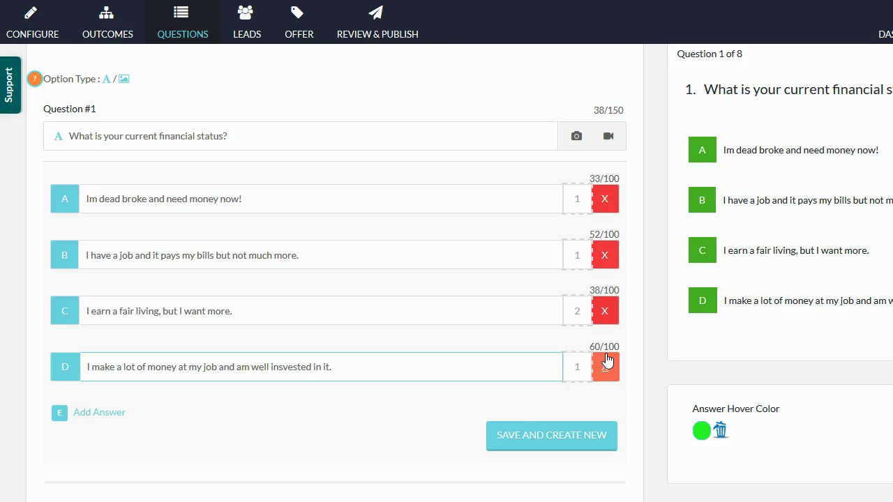
# Delete the question "How much can you invest in starting your business?" and open the question now in second place
pyautogui.scroll(-1, 604, 357)
pyautogui.click(109, 496)
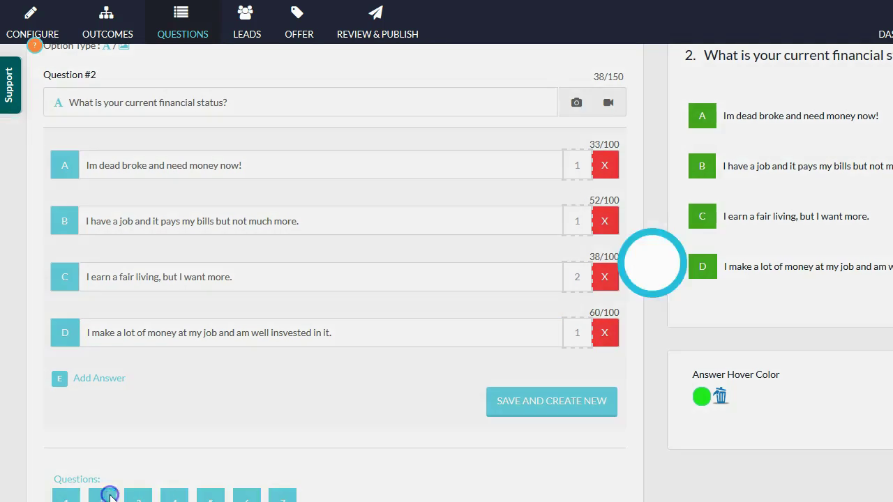
pyautogui.click(72, 497)
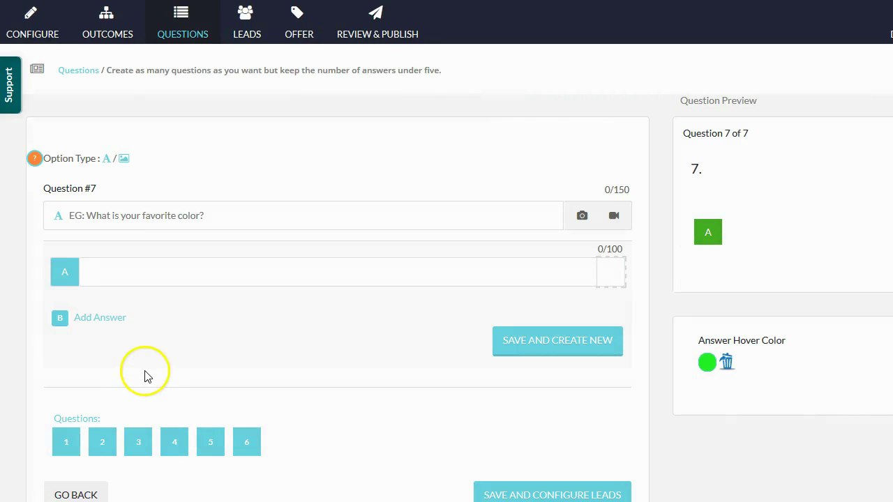
pyautogui.click(103, 442)
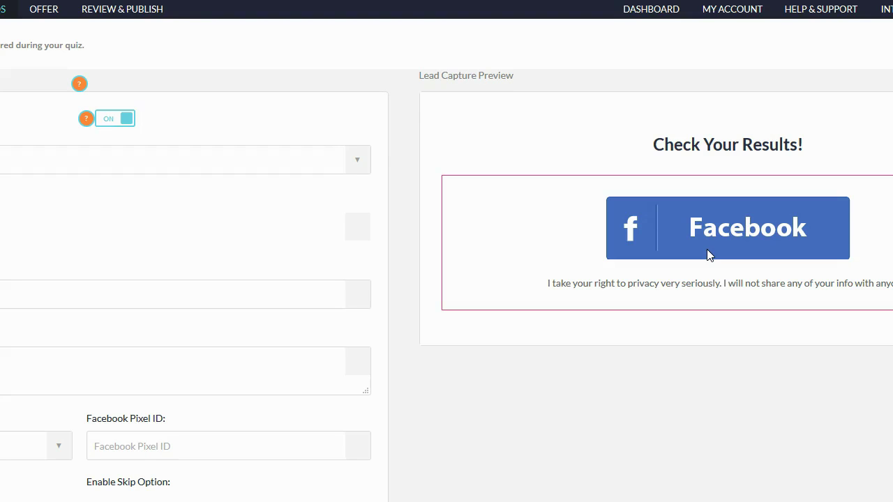
# Go from the lead capture settings to the quiz's offers and select the "Yes you do" outcome
pyautogui.click(604, 8)
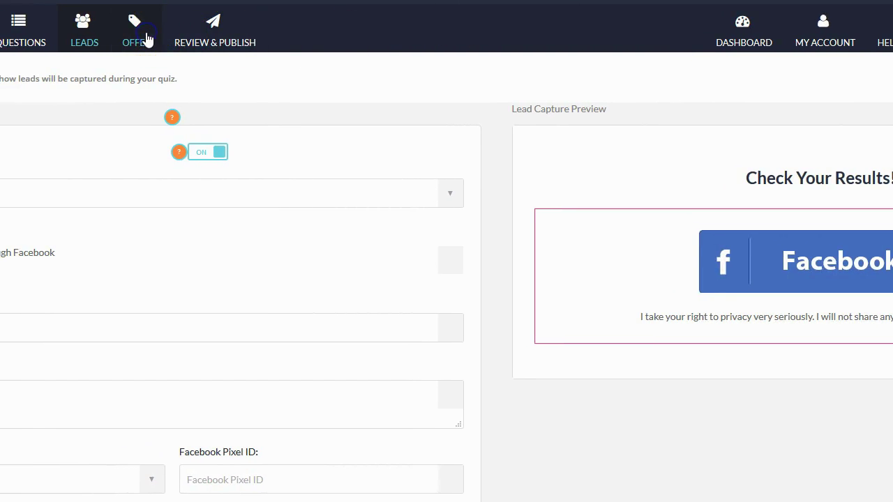
pyautogui.click(146, 38)
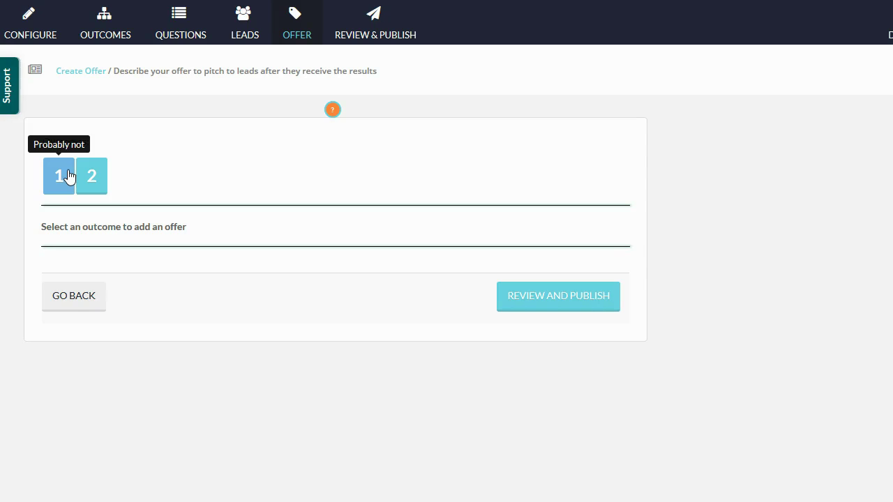
pyautogui.click(98, 180)
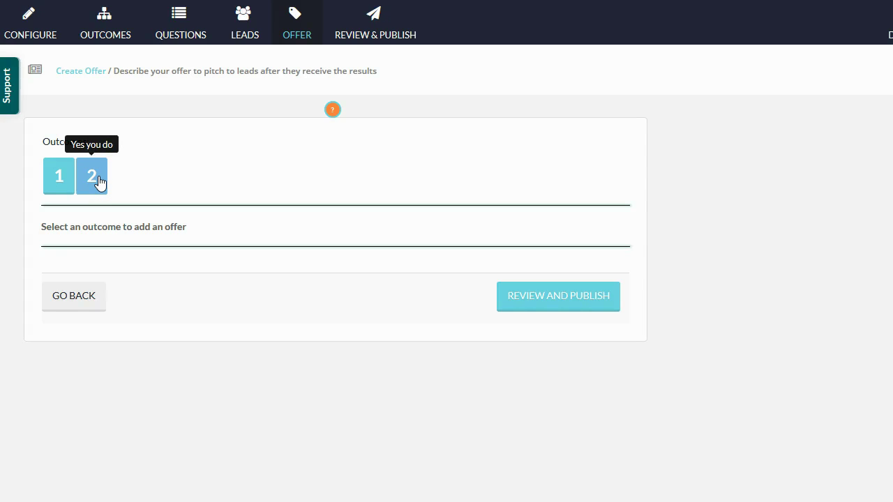
pyautogui.click(99, 180)
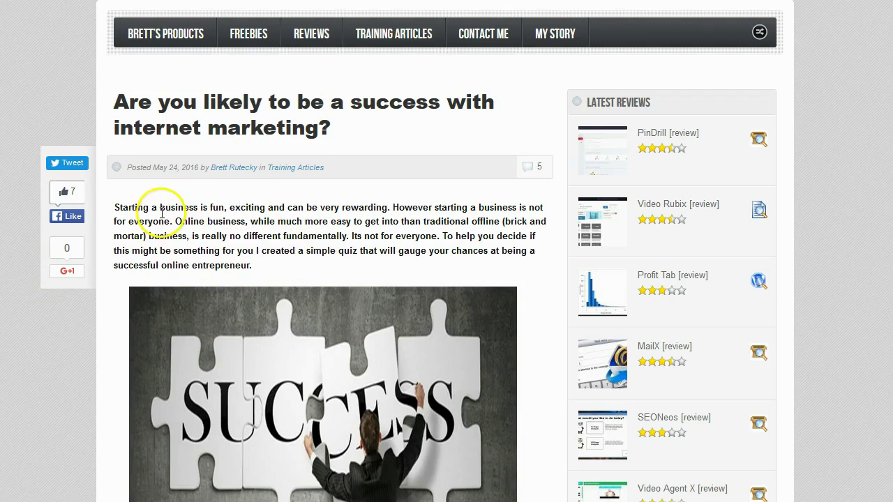
# Examine the blog post on internet marketing success and the quiz embedded below its introduction
pyautogui.scroll(-2, 209, 223)
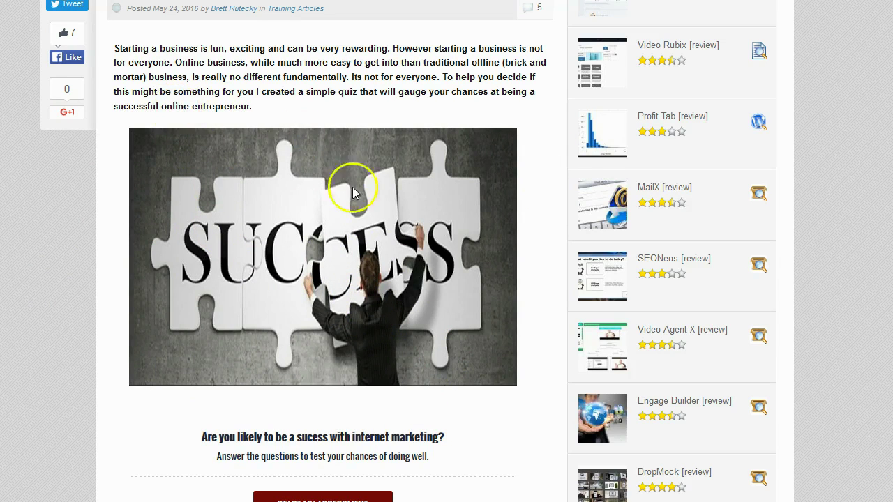
pyautogui.scroll(-2, 367, 226)
pyautogui.scroll(-2, 336, 358)
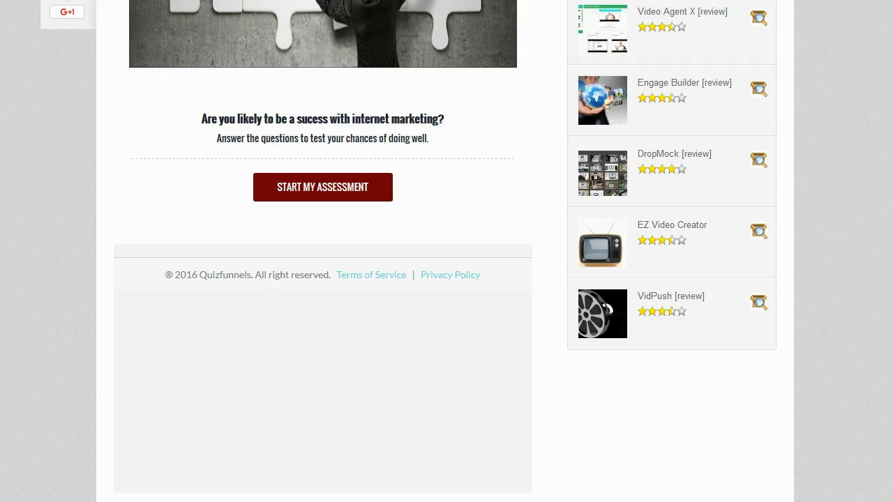
pyautogui.scroll(6, 697, 192)
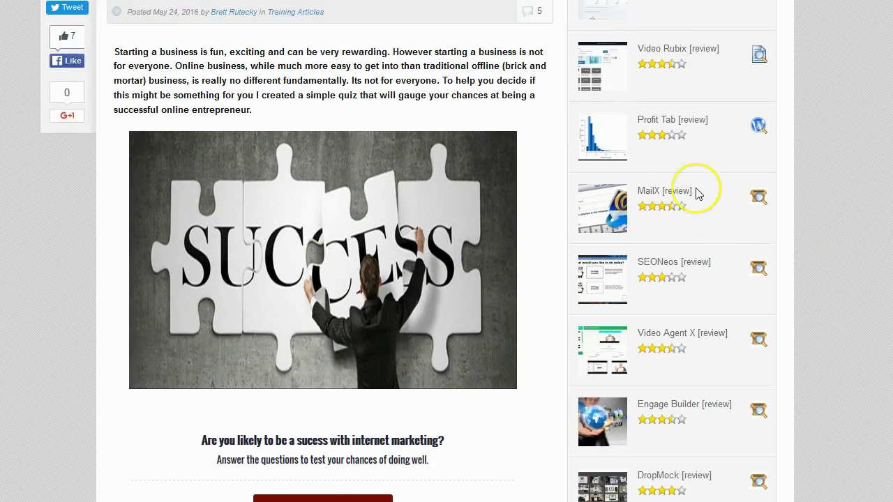
pyautogui.scroll(-6, 696, 193)
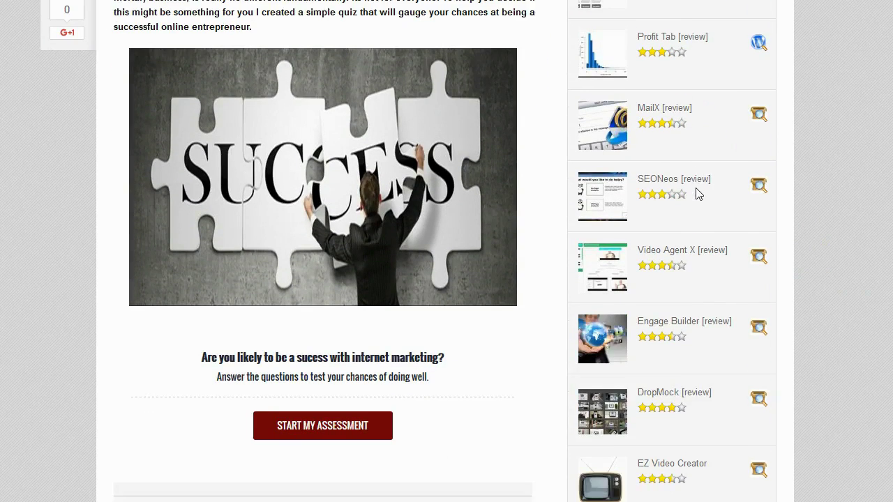
pyautogui.click(318, 262)
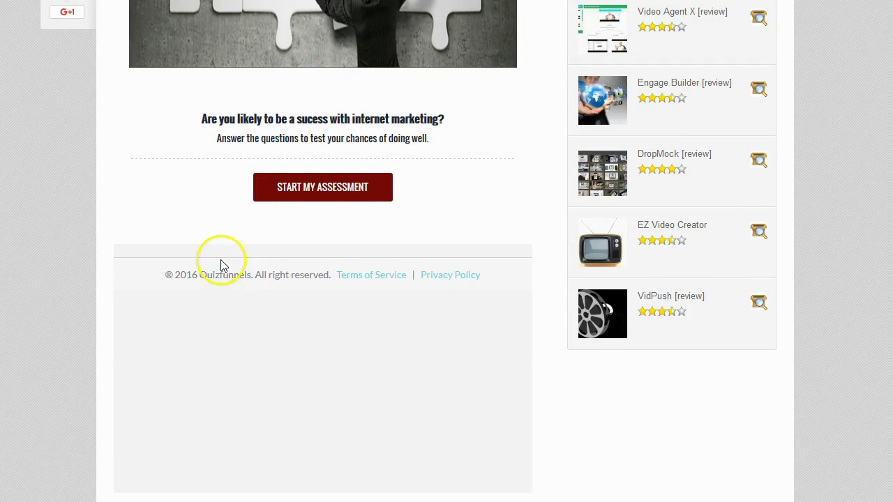
pyautogui.scroll(2, 448, 308)
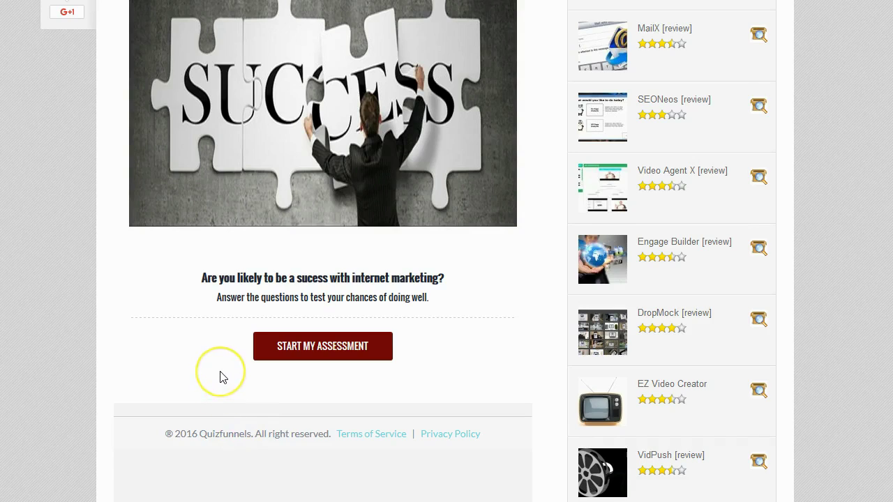
pyautogui.scroll(2, 221, 374)
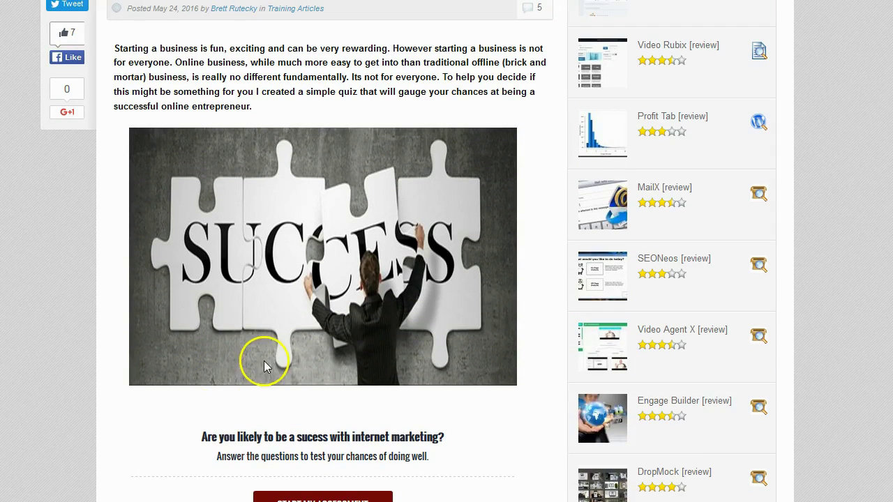
# Start the embedded assessment and answer the financial status question with "I earn a fair living, but I want more."
pyautogui.scroll(-2, 265, 359)
pyautogui.click(287, 345)
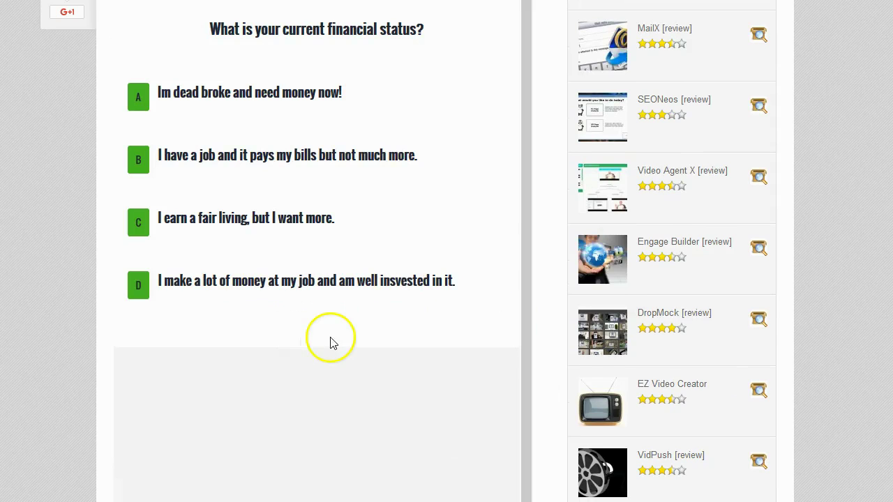
pyautogui.scroll(1, 374, 355)
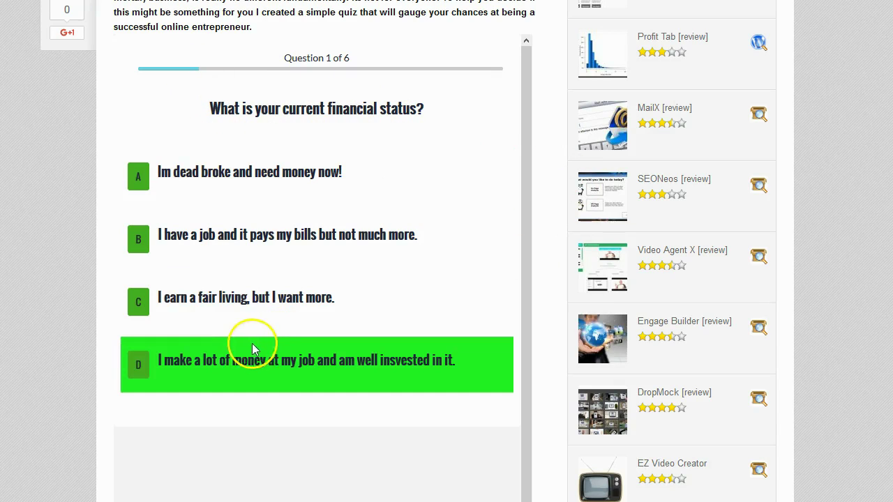
pyautogui.click(253, 302)
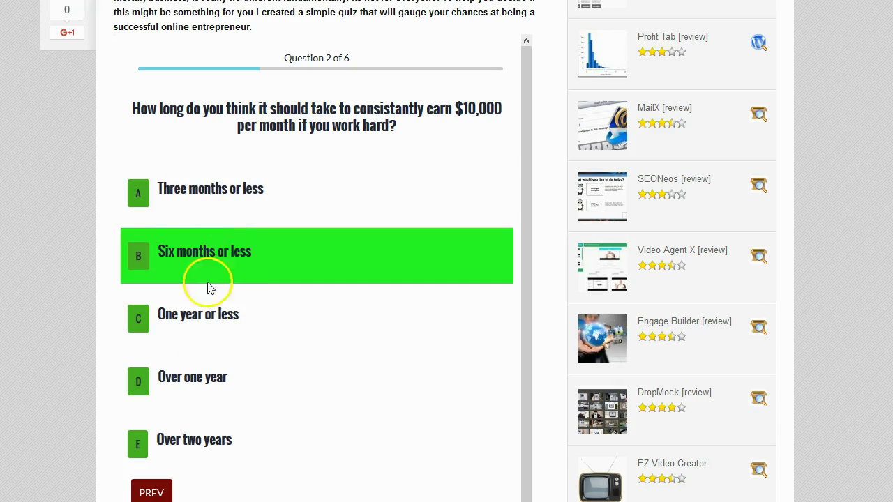
# Complete the remaining assessment questions, choosing "Over one year", "I want the freedom.", "No" and "There is no secret trick!" for questions 2 to 5
pyautogui.click(218, 392)
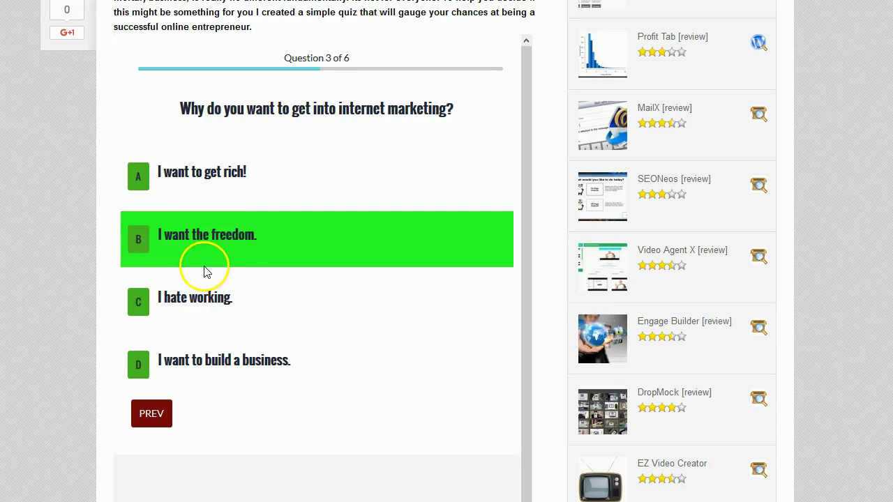
pyautogui.click(207, 238)
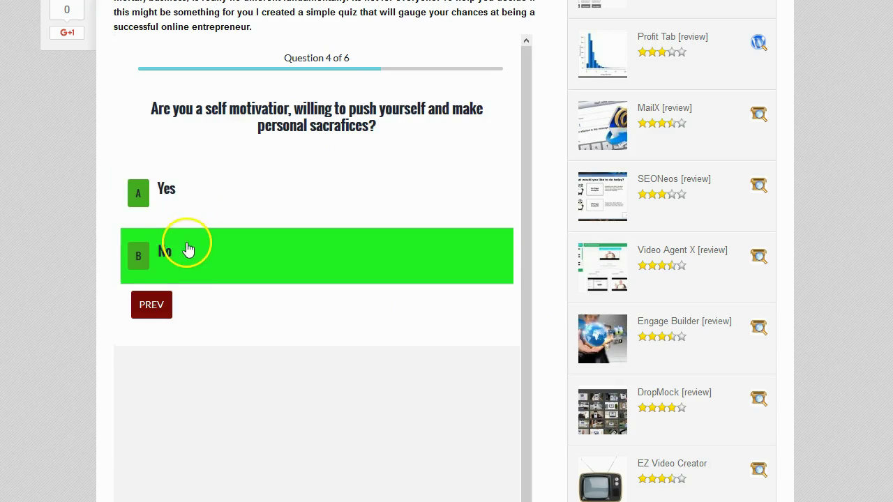
pyautogui.click(187, 251)
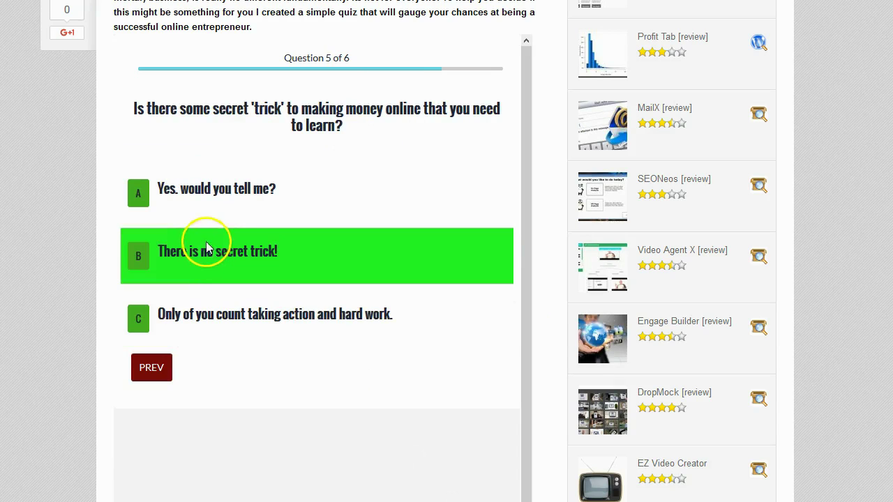
pyautogui.click(205, 251)
pyautogui.click(190, 321)
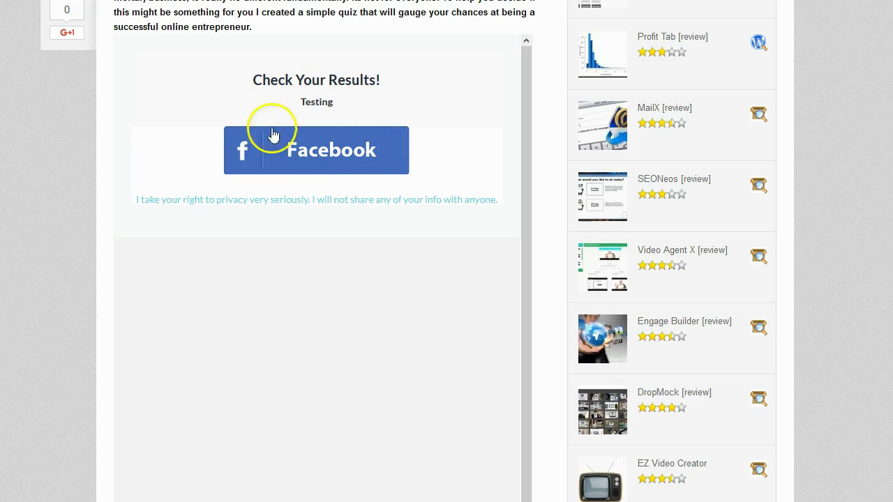
# Unlock the assessment results through Facebook, expanding the quiz result and following the Learn More offer
pyautogui.click(300, 161)
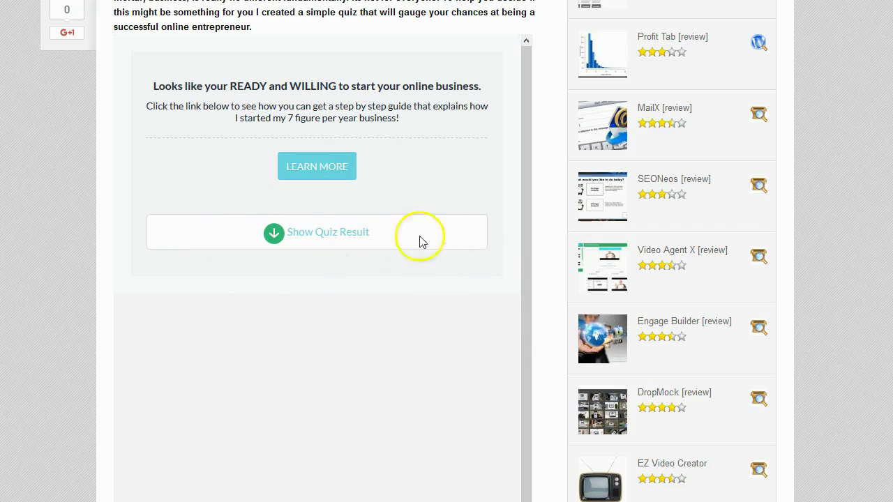
pyautogui.click(323, 232)
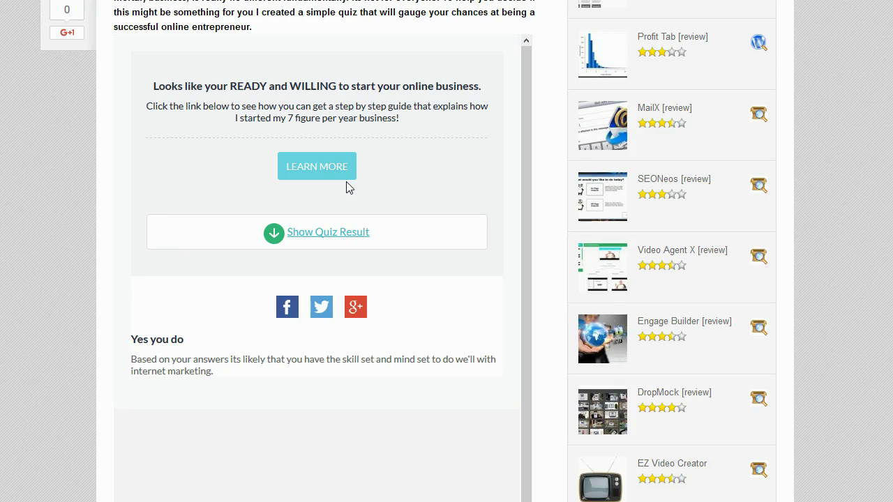
pyautogui.click(293, 171)
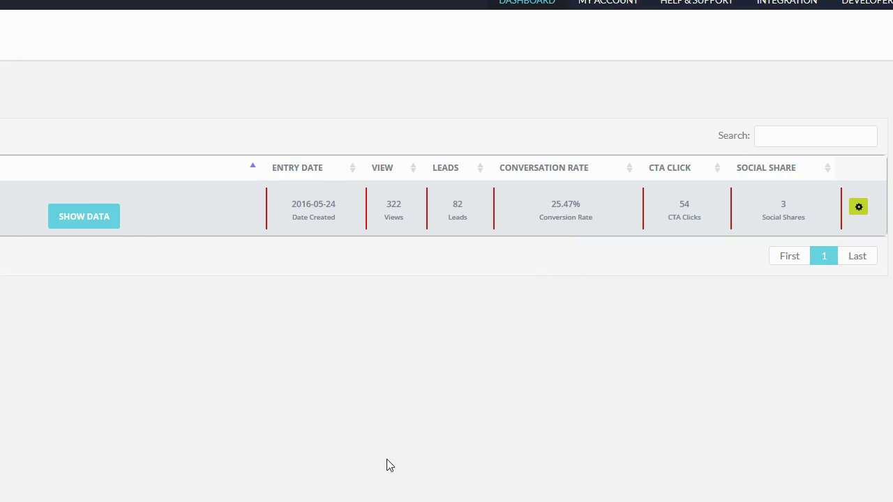
# Switch to the QuizFunnels dashboard and open the collected data of the listed quiz
pyautogui.click(102, 224)
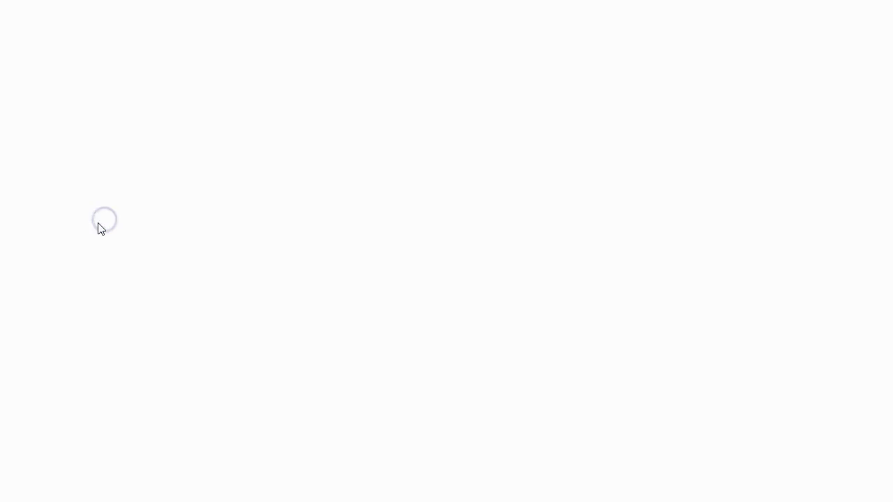